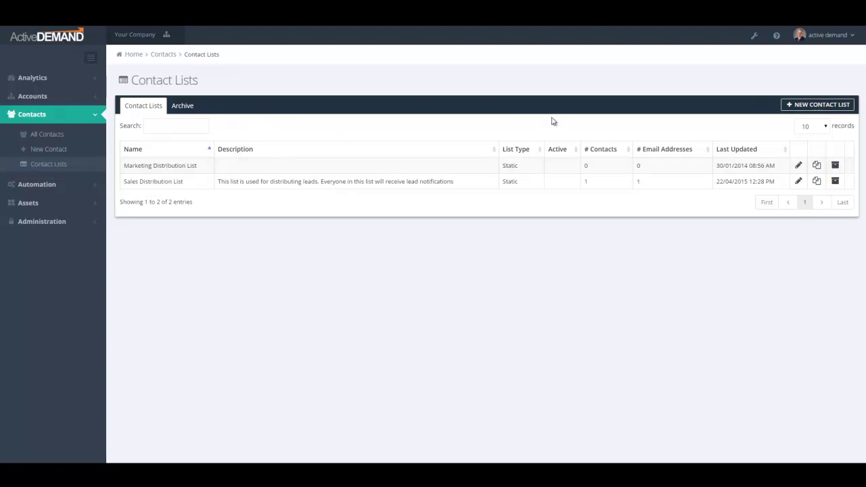
- Create a new Static List contact list and enter Test as its name
{"action": "left_click", "coordinate": [792, 105]}
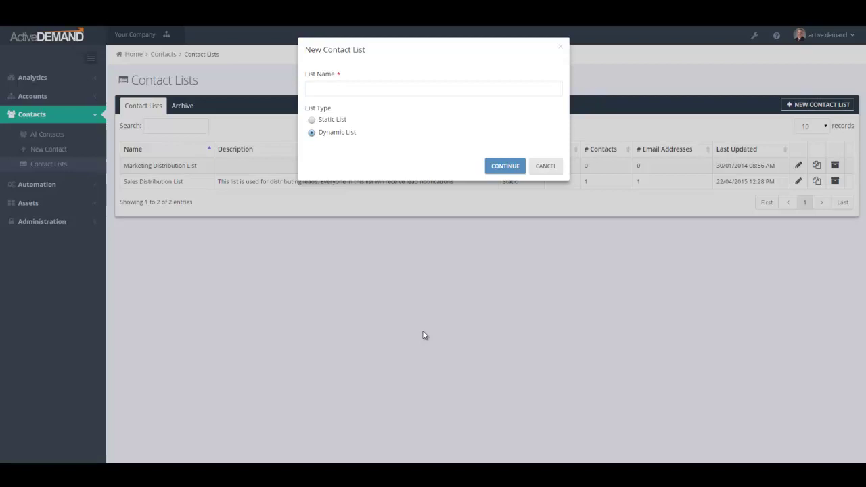
{"action": "left_click", "coordinate": [311, 119]}
{"action": "left_click", "coordinate": [346, 88]}
{"action": "type", "text": "Test"}
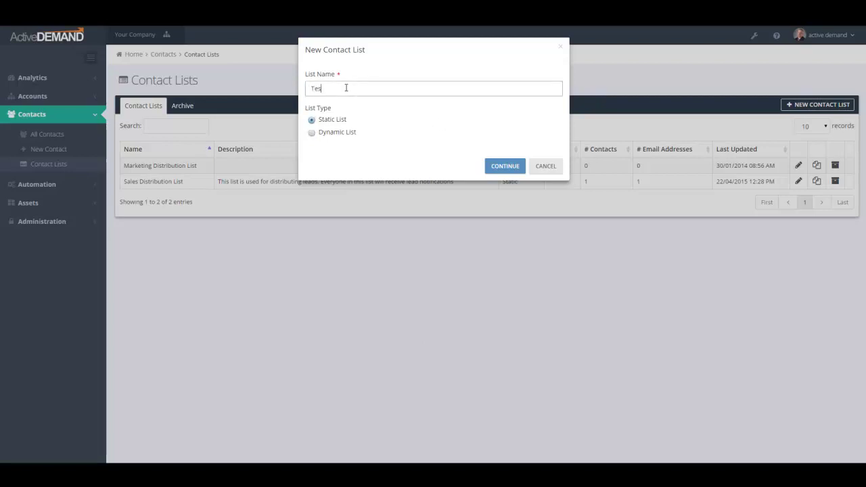
- Save the static list Test and open its details page with 0 members
{"action": "left_click", "coordinate": [500, 167]}
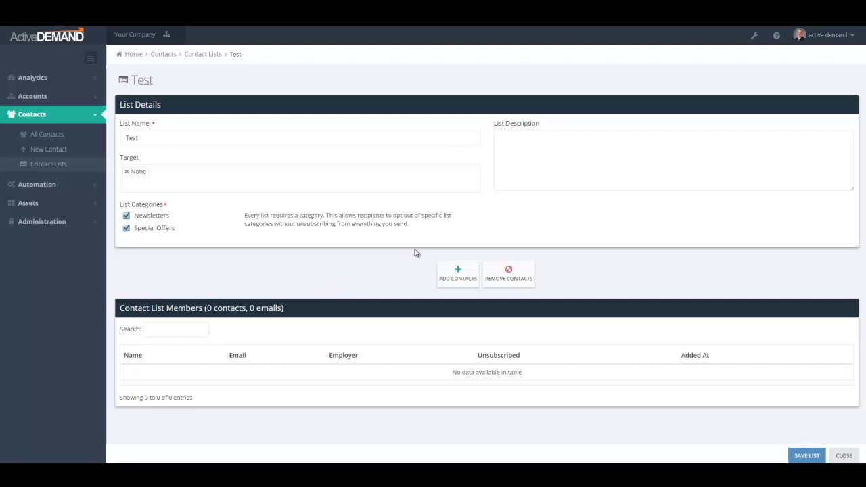
- Open Add Contacts for Test and add two more email conditions, switching them to OR then back to AND
{"action": "left_click", "coordinate": [456, 281]}
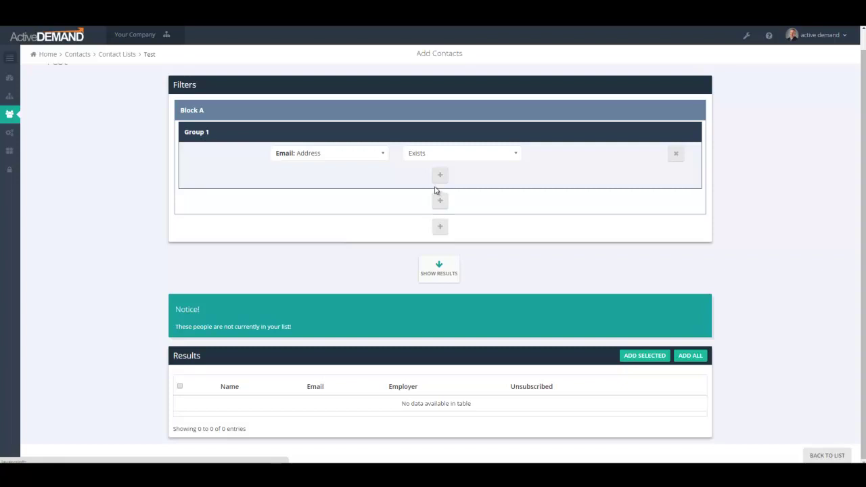
{"action": "left_click", "coordinate": [440, 177]}
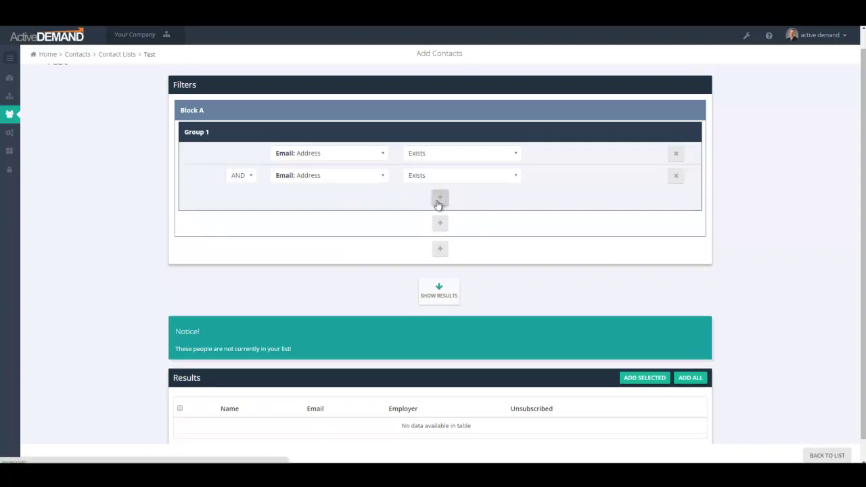
{"action": "left_click", "coordinate": [438, 201]}
{"action": "left_click", "coordinate": [242, 182]}
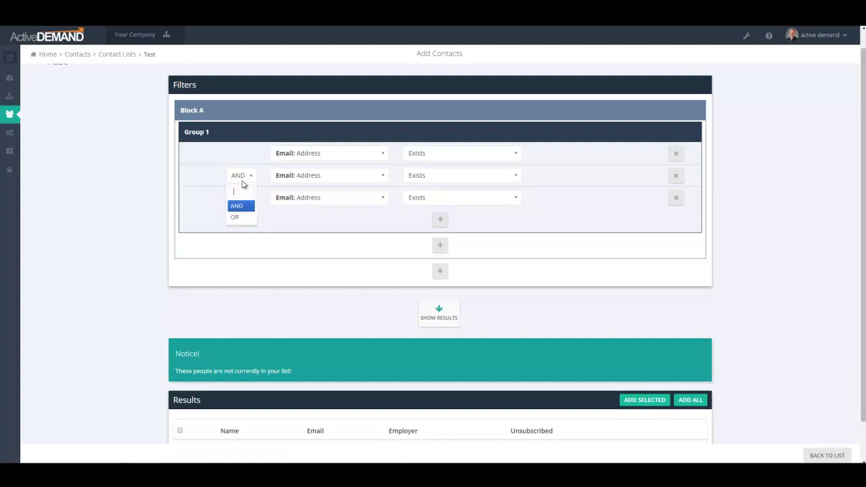
{"action": "left_click", "coordinate": [236, 217]}
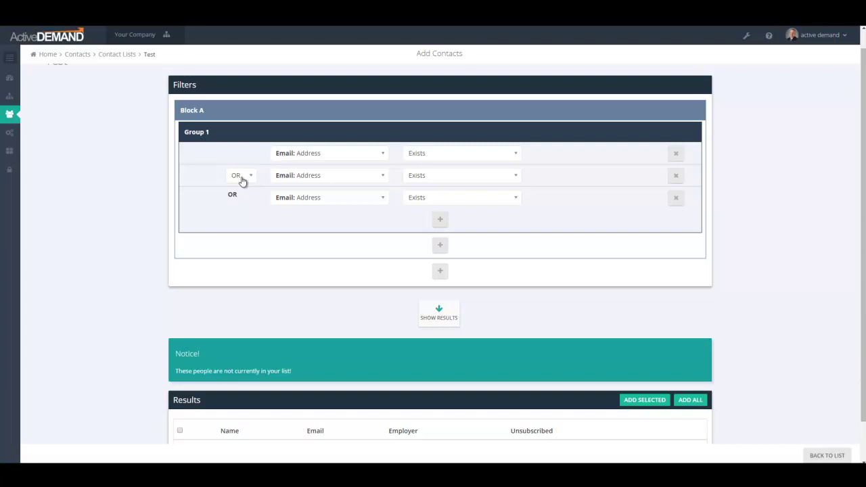
{"action": "left_click", "coordinate": [240, 179]}
{"action": "left_click", "coordinate": [237, 206]}
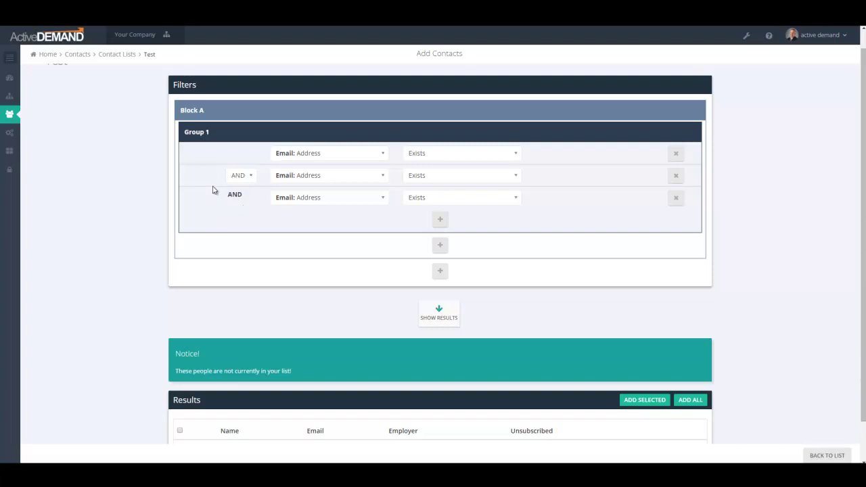
- Add a second filter group joined with AND NOT, then delete that group and the third condition
{"action": "left_click", "coordinate": [440, 248]}
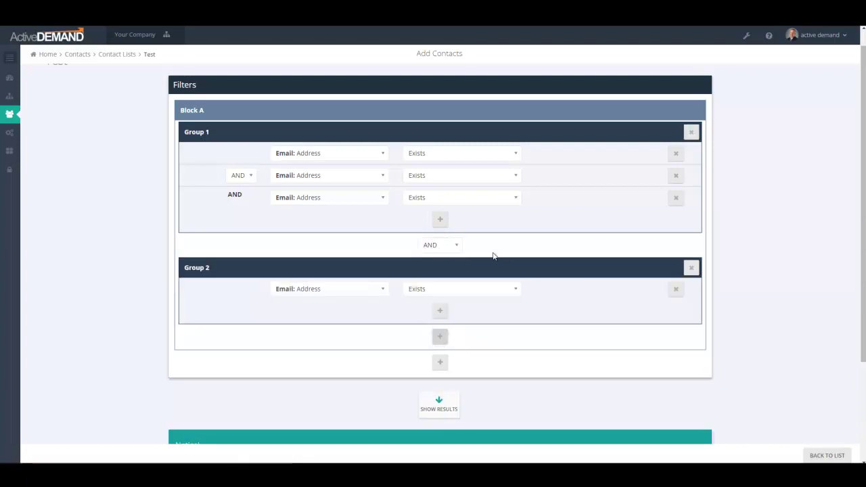
{"action": "left_click", "coordinate": [433, 248]}
{"action": "left_click", "coordinate": [432, 287]}
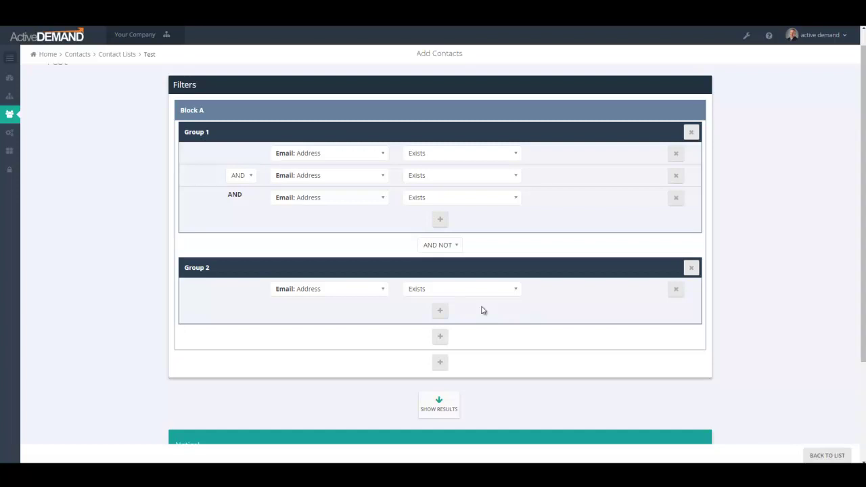
{"action": "left_click", "coordinate": [691, 268]}
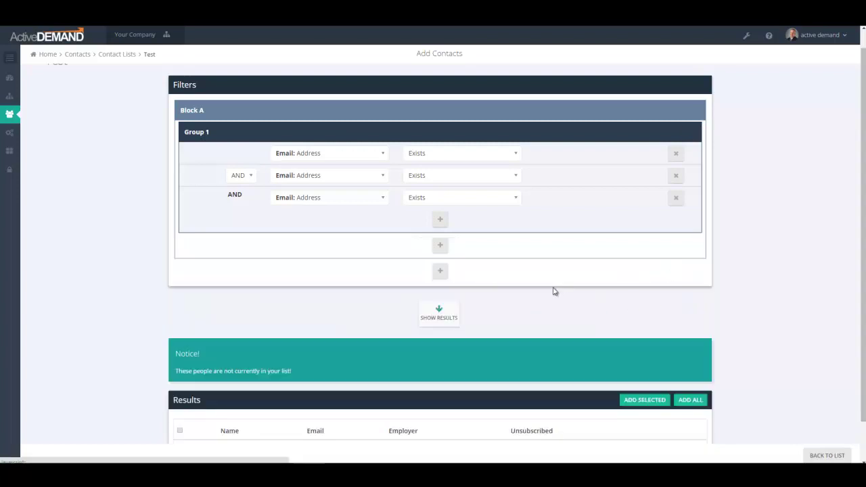
{"action": "left_click", "coordinate": [677, 201]}
- Drop the second condition, set the filter to 'Email: Address Contains test', and show results
{"action": "left_click", "coordinate": [678, 178]}
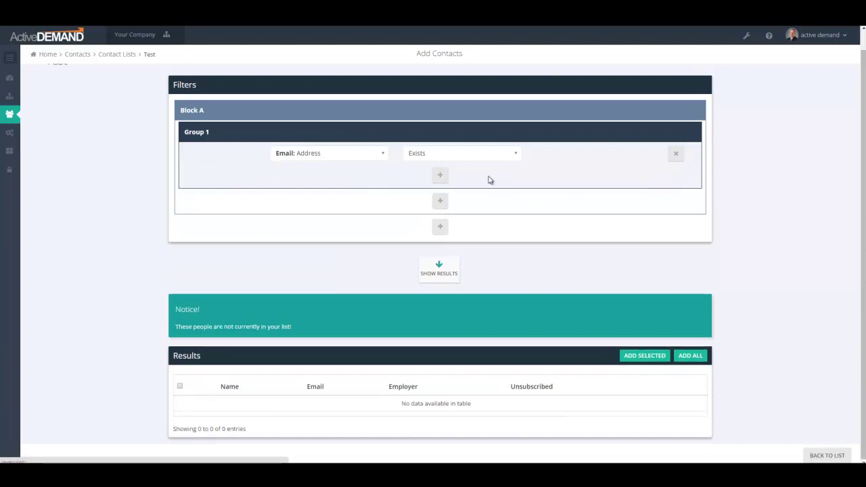
{"action": "left_click", "coordinate": [412, 152]}
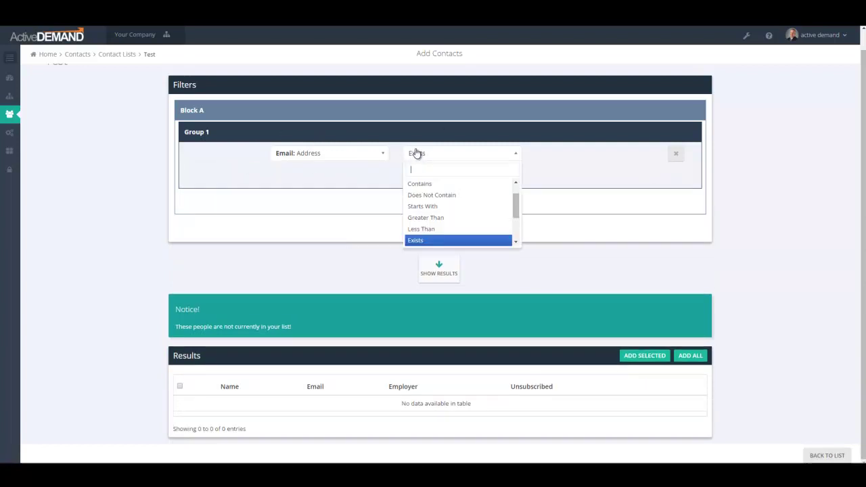
{"action": "left_click", "coordinate": [423, 183]}
{"action": "type", "text": "test"}
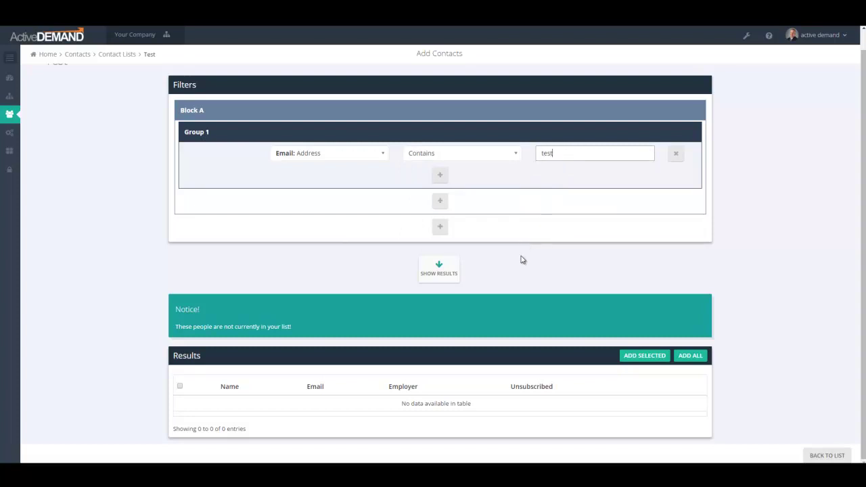
{"action": "left_click", "coordinate": [439, 269]}
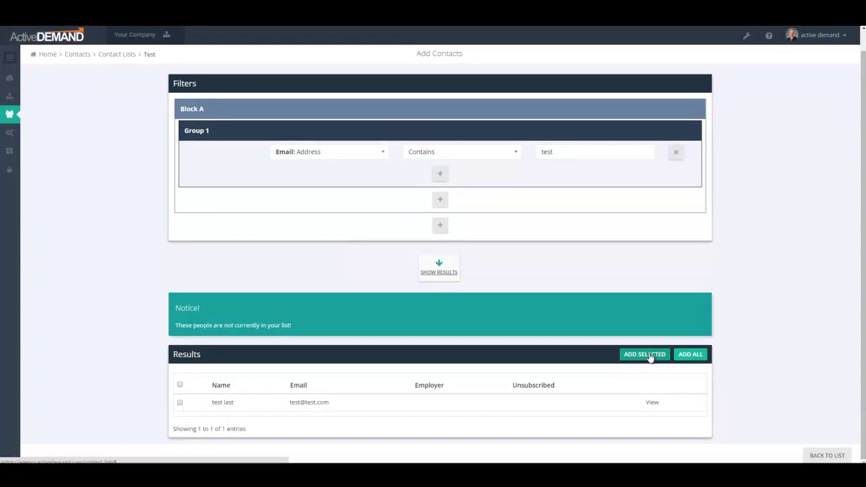
- Add all matching contacts to Test, then rerun the 'test' filter to confirm 0 entries
{"action": "left_click", "coordinate": [690, 355]}
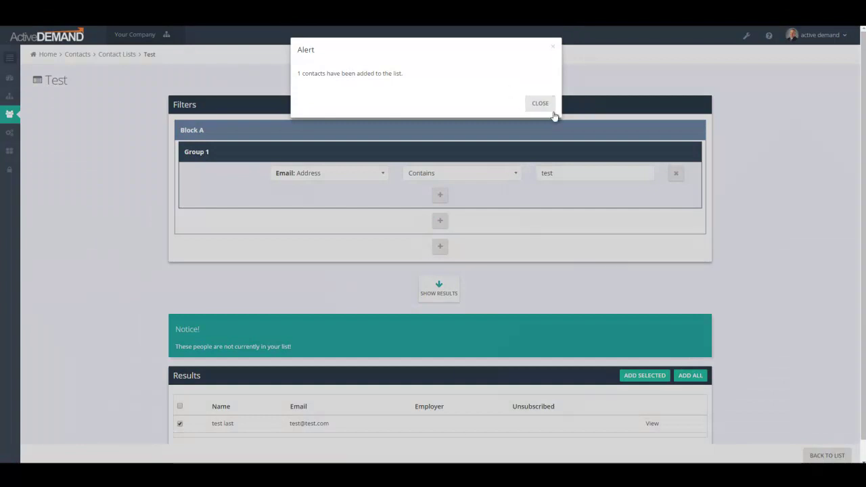
{"action": "left_click", "coordinate": [540, 103]}
{"action": "scroll", "coordinate": [727, 289], "scroll_direction": "down", "scroll_amount": 1}
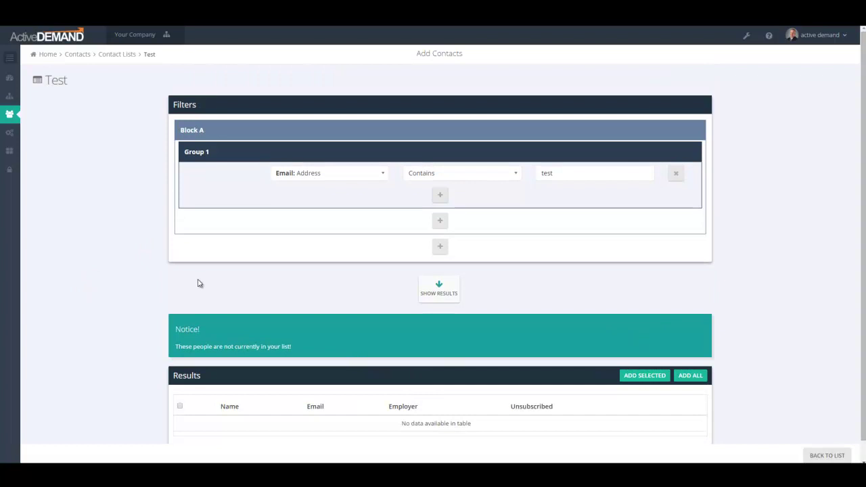
{"action": "scroll", "coordinate": [147, 269], "scroll_direction": "down", "scroll_amount": 1}
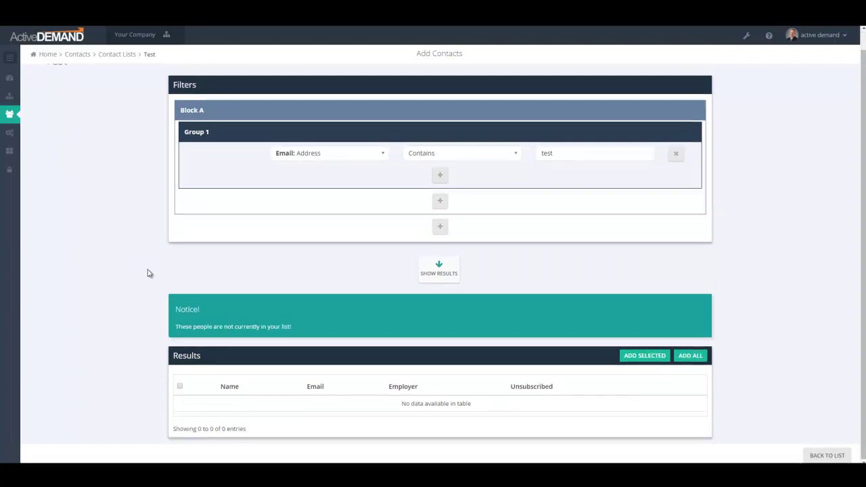
{"action": "left_click", "coordinate": [448, 270]}
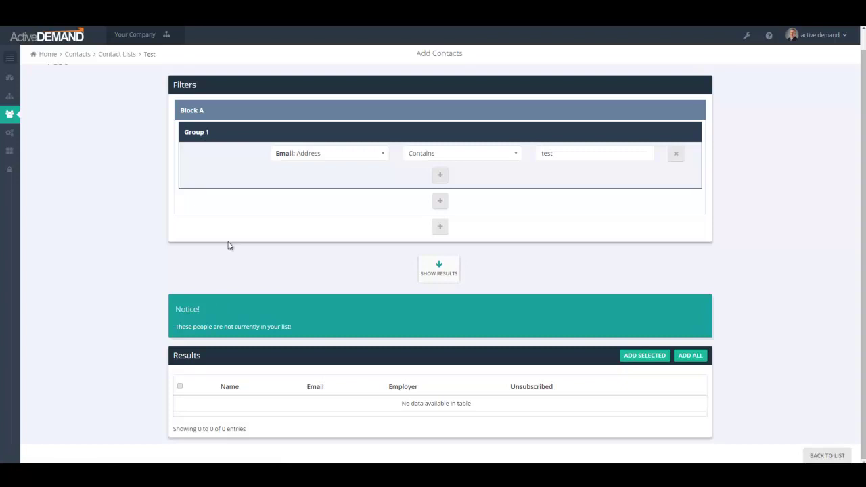
{"action": "left_click", "coordinate": [436, 271]}
- Go back to the Test list details, now showing one member with one email
{"action": "left_click", "coordinate": [820, 455]}
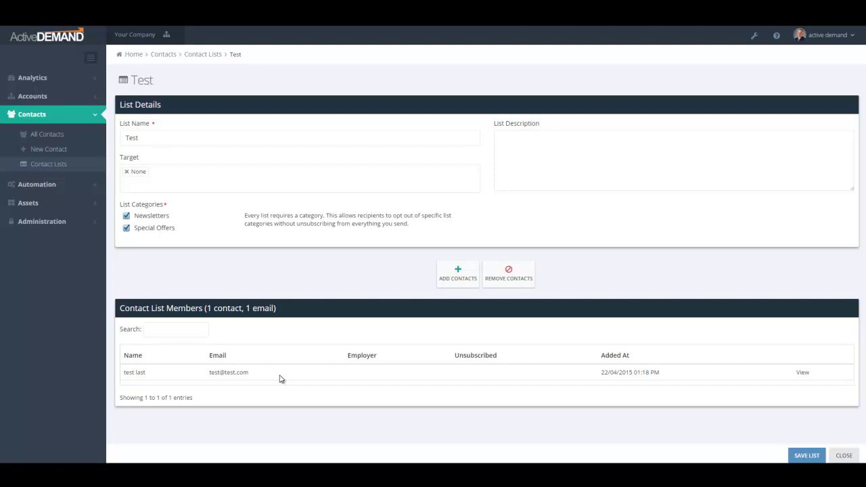
- Remove all contacts matching the 'test' filter from Test, verify none remain, and return to the list
{"action": "left_click", "coordinate": [510, 279]}
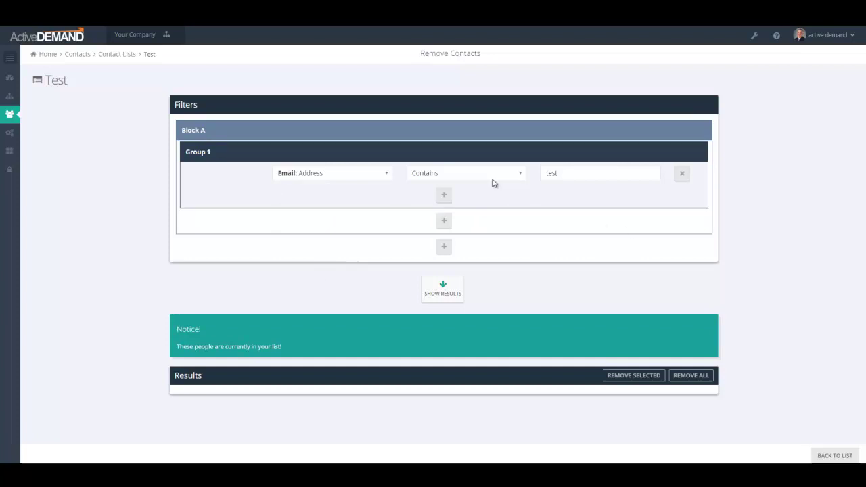
{"action": "left_click", "coordinate": [442, 293]}
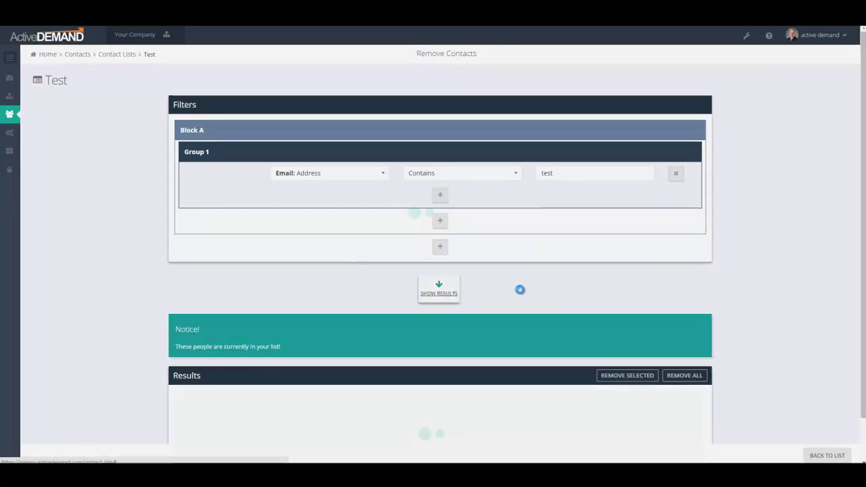
{"action": "scroll", "coordinate": [536, 290], "scroll_direction": "down", "scroll_amount": 1}
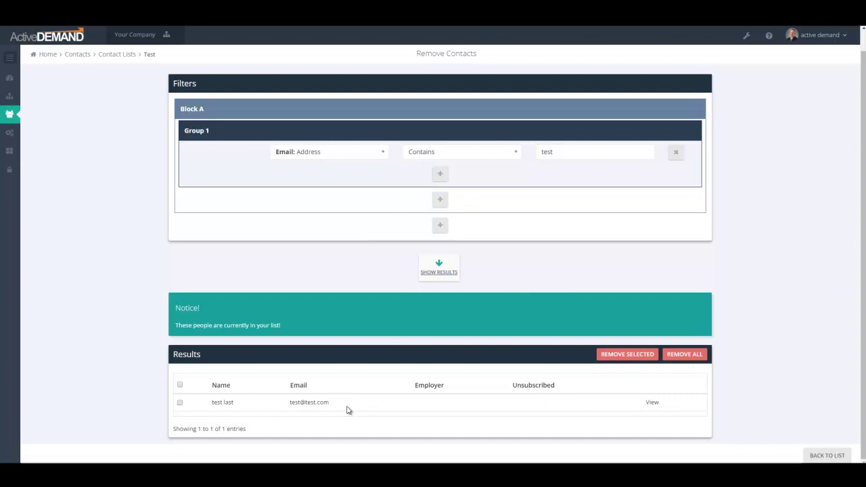
{"action": "left_click", "coordinate": [684, 354]}
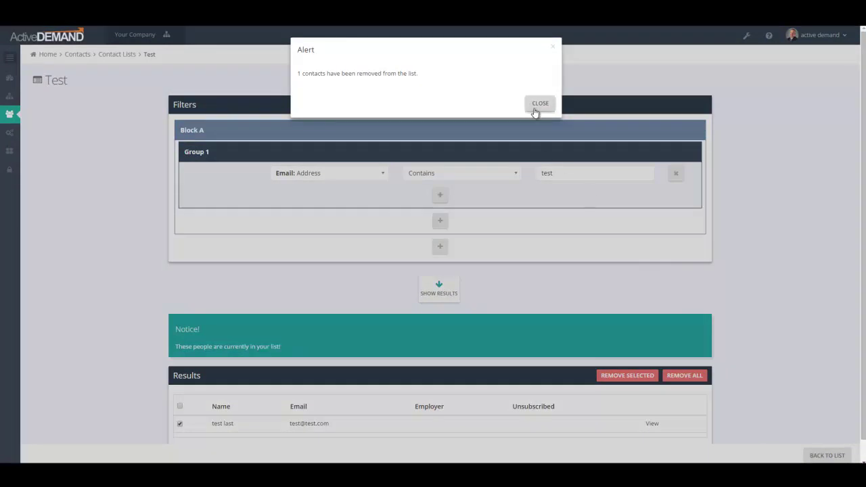
{"action": "left_click", "coordinate": [537, 102]}
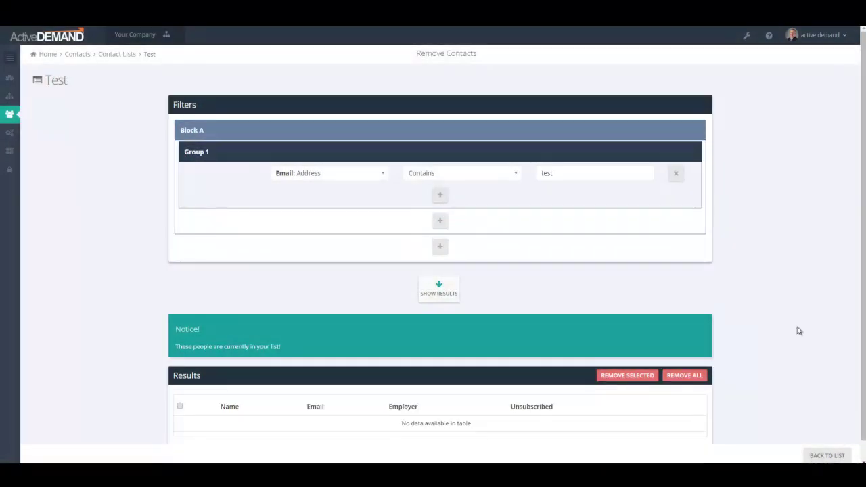
{"action": "left_click", "coordinate": [432, 273]}
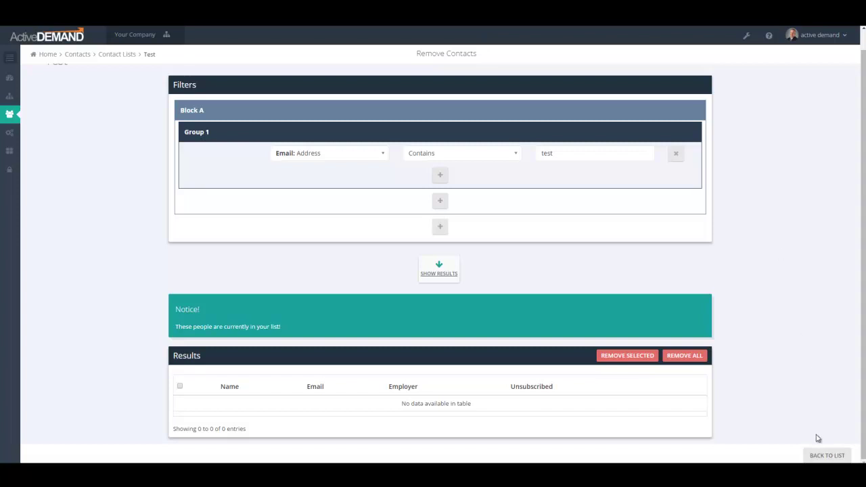
{"action": "left_click", "coordinate": [812, 456]}
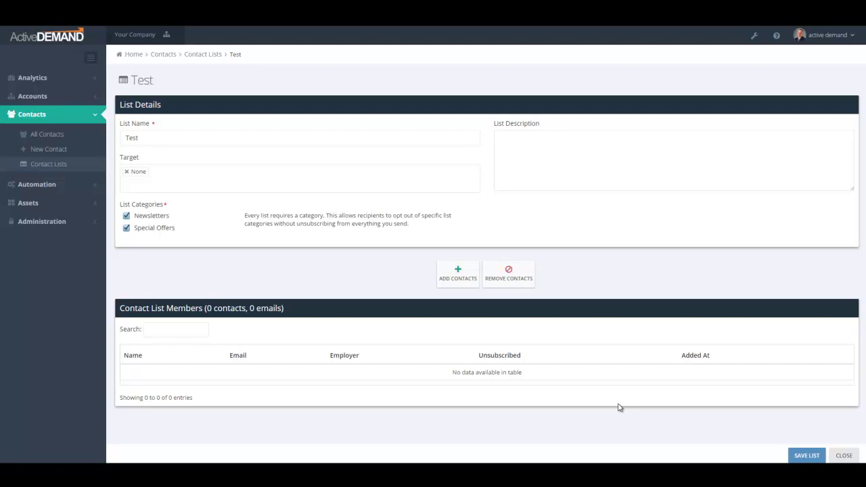
{"action": "left_click", "coordinate": [508, 276]}
{"action": "left_click", "coordinate": [167, 173]}
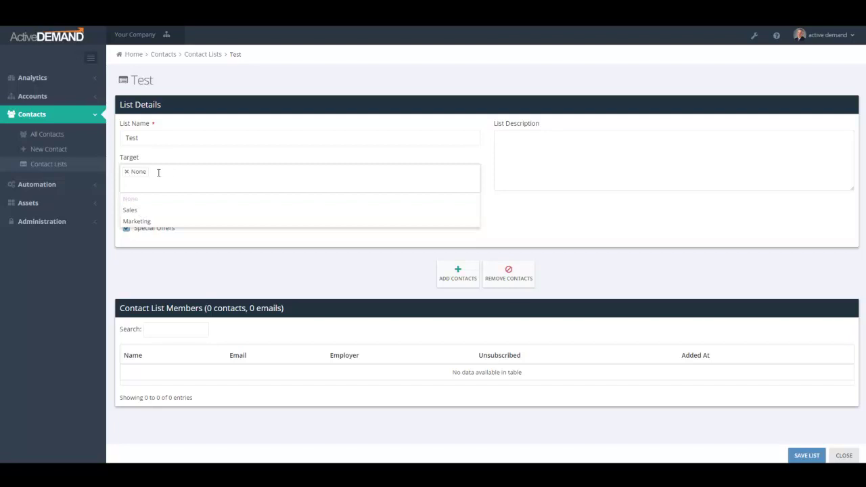
{"action": "left_click", "coordinate": [126, 171]}
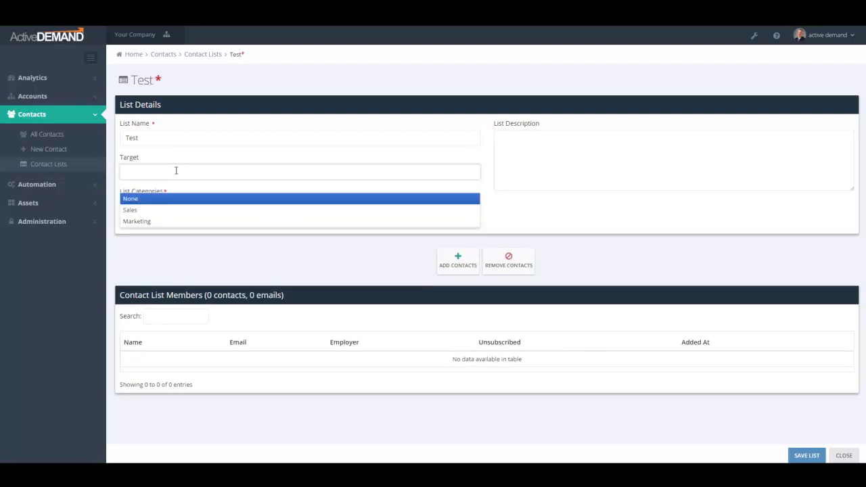
{"action": "left_click", "coordinate": [131, 211]}
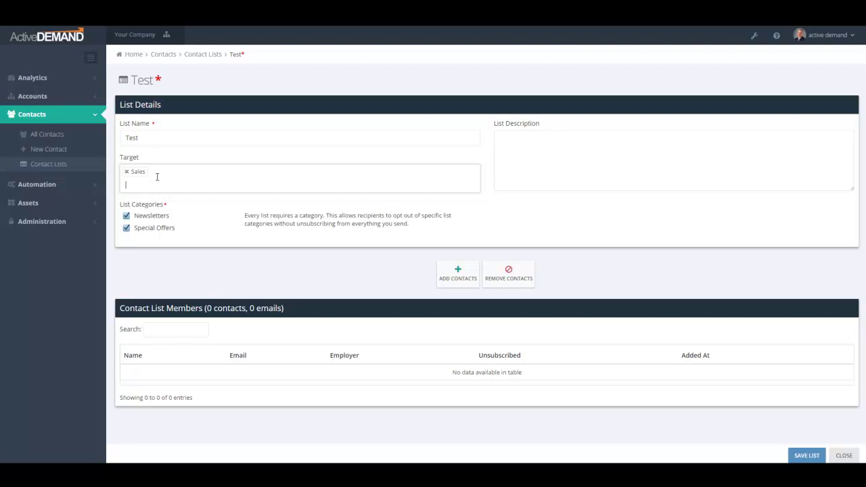
{"action": "left_click", "coordinate": [126, 171]}
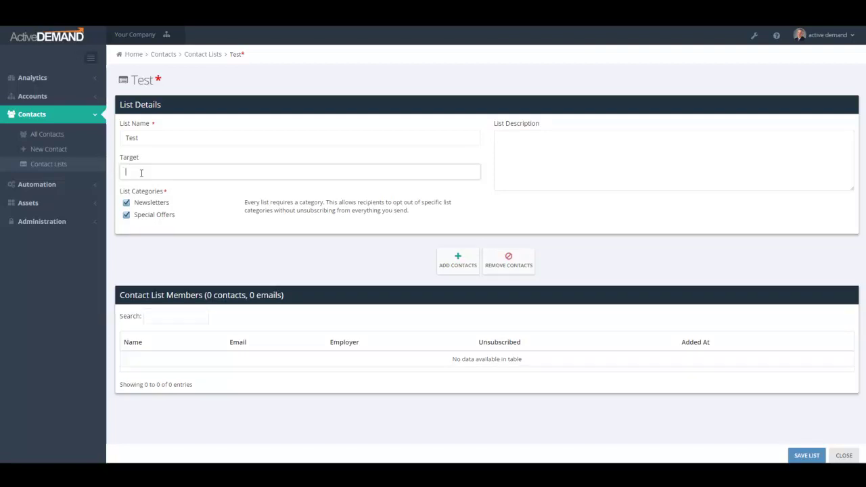
{"action": "left_click", "coordinate": [135, 186]}
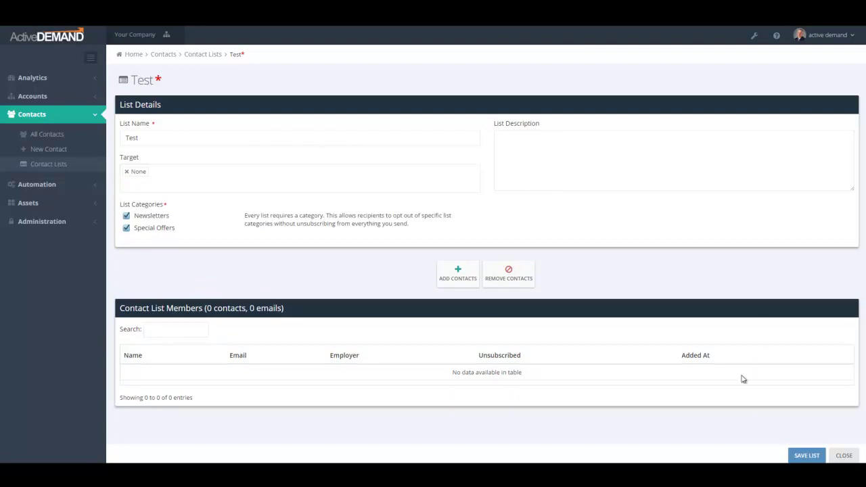
{"action": "left_click", "coordinate": [811, 448]}
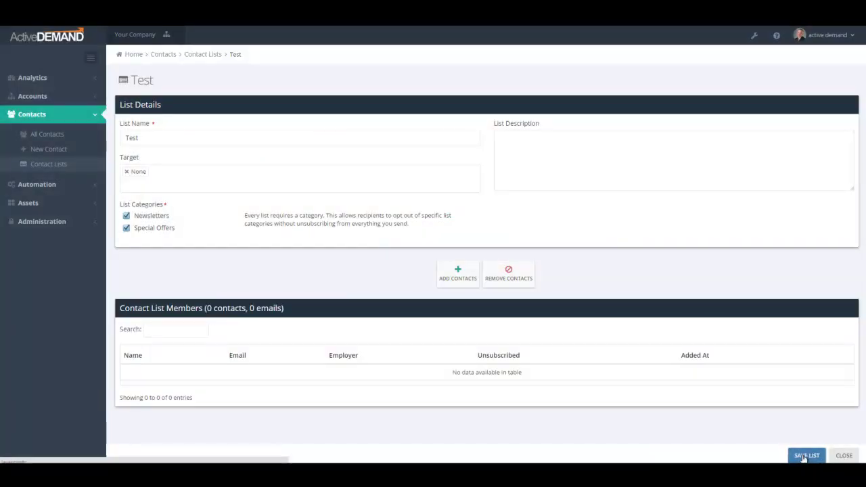
- Close the Test list and create a new Dynamic List named test2
{"action": "left_click", "coordinate": [838, 455]}
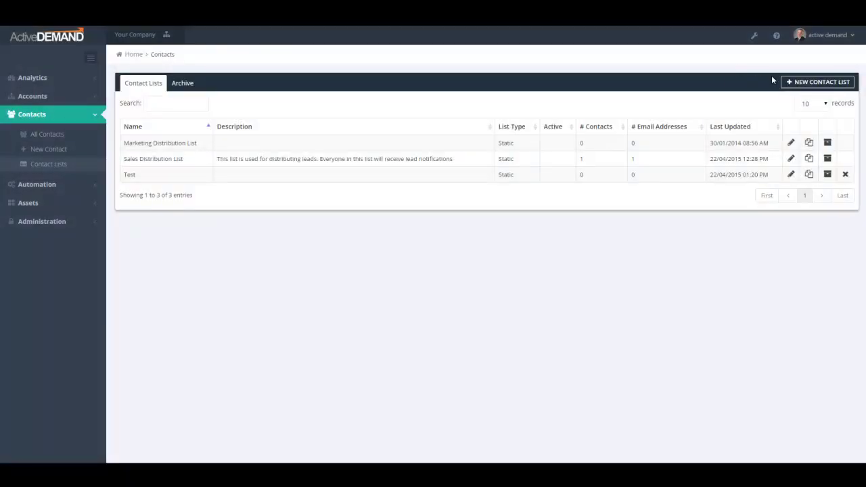
{"action": "left_click", "coordinate": [825, 82]}
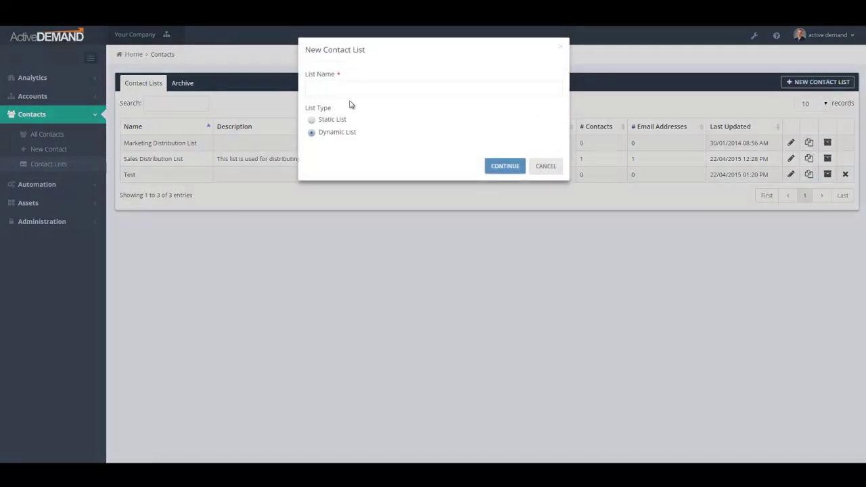
{"action": "left_click", "coordinate": [330, 86]}
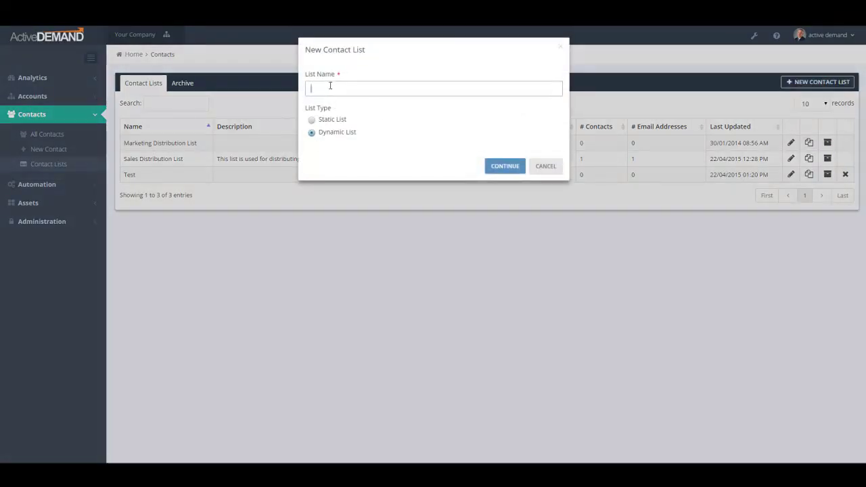
{"action": "type", "text": "test2"}
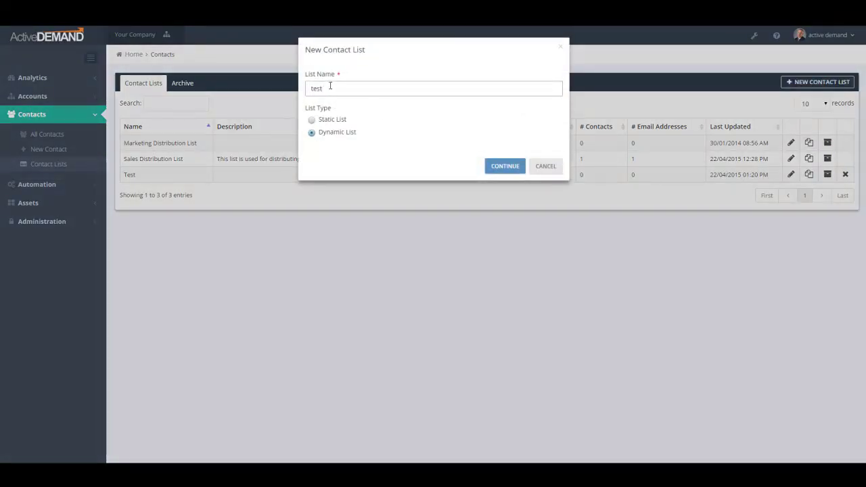
{"action": "left_click", "coordinate": [504, 167]}
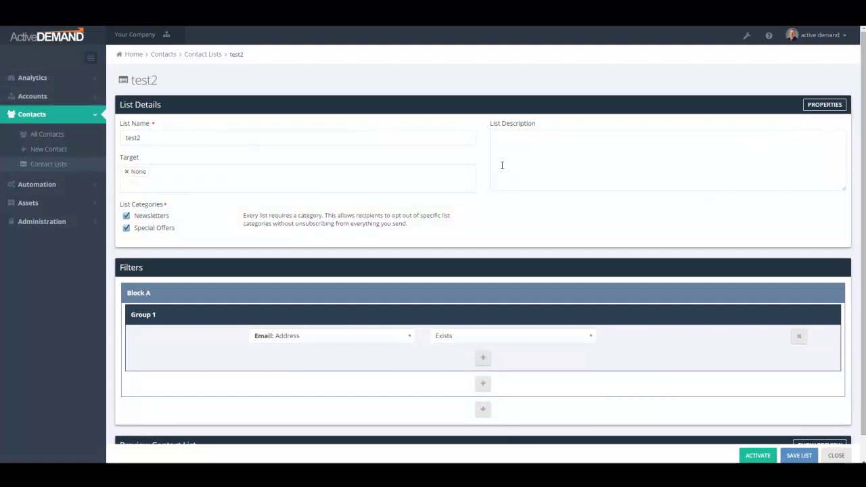
- Change test2's filter to 'Email: Address Contains test' and preview the matching contacts
{"action": "left_click", "coordinate": [89, 57]}
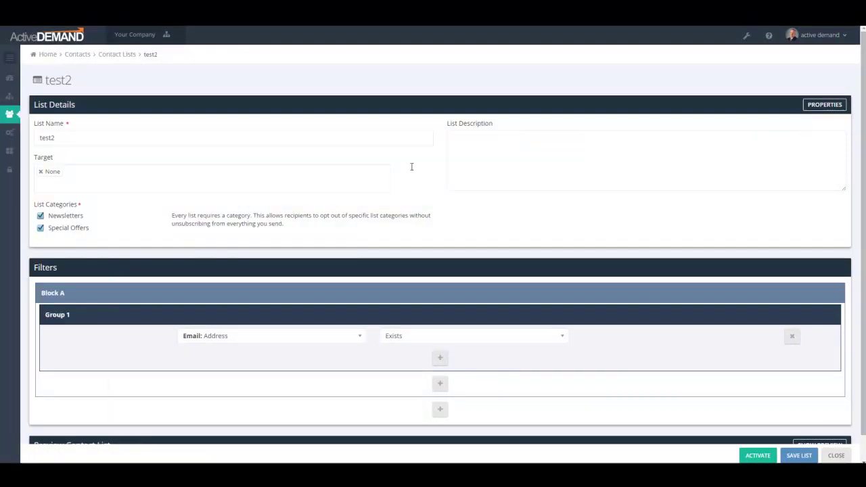
{"action": "scroll", "coordinate": [586, 257], "scroll_direction": "down", "scroll_amount": 1}
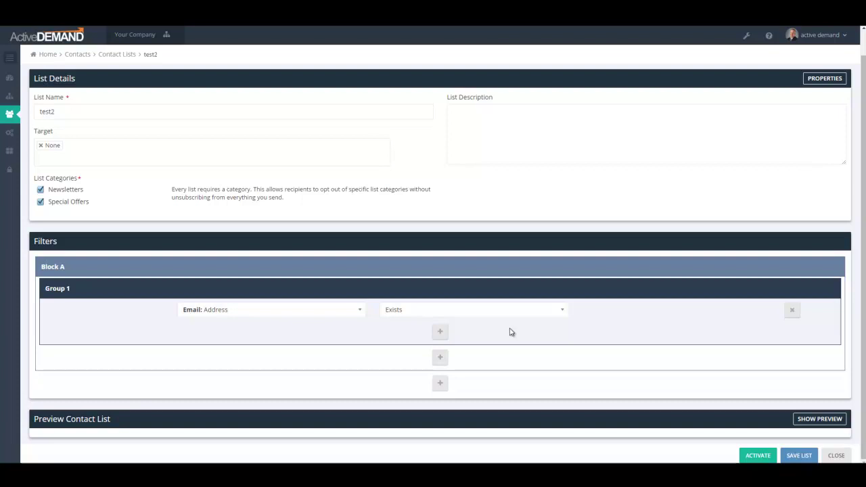
{"action": "left_click", "coordinate": [412, 311]}
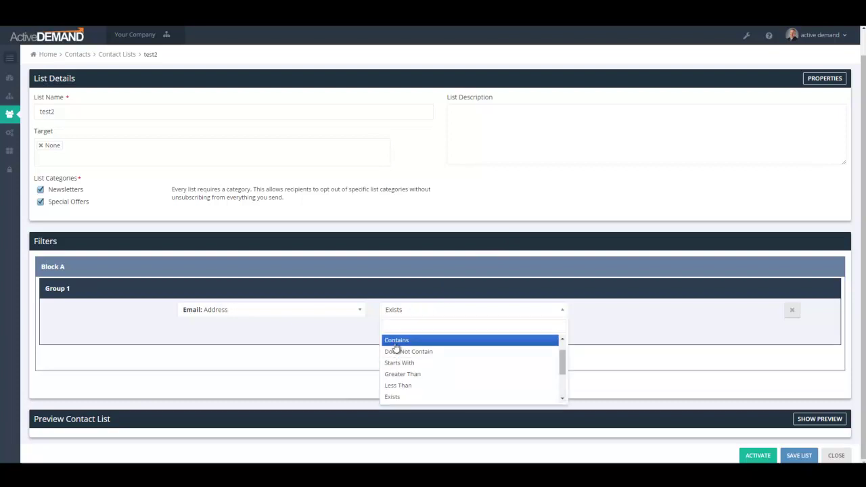
{"action": "left_click", "coordinate": [401, 340]}
{"action": "left_click", "coordinate": [607, 311]}
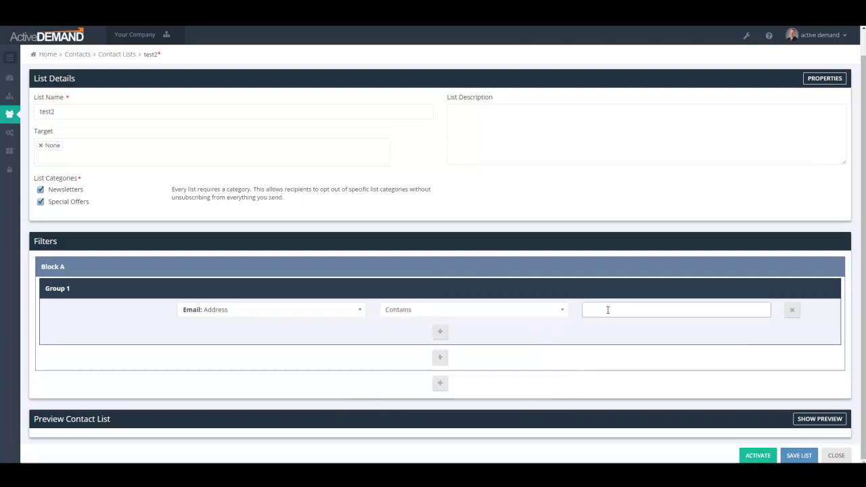
{"action": "type", "text": "test"}
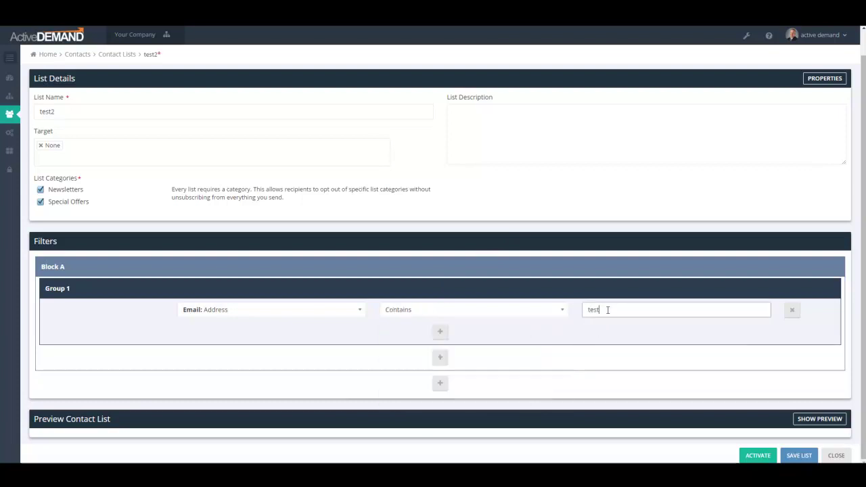
{"action": "left_click", "coordinate": [815, 418]}
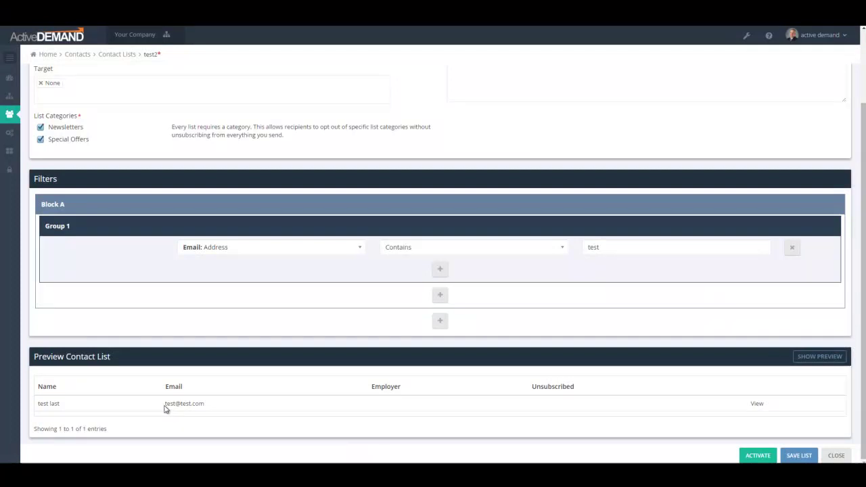
- Inspect the single previewed contact whose email address contains test
{"action": "left_click_drag", "start_coordinate": [164, 403], "coordinate": [204, 402]}
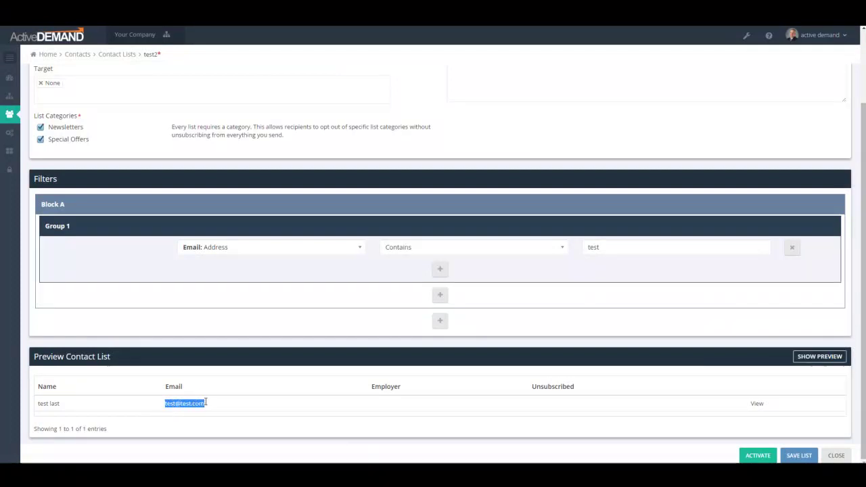
{"action": "left_click", "coordinate": [256, 407]}
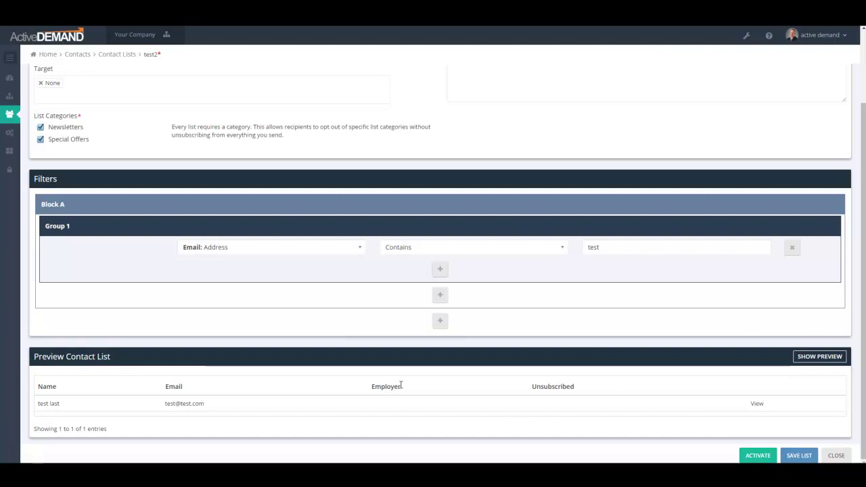
{"action": "left_click", "coordinate": [817, 356]}
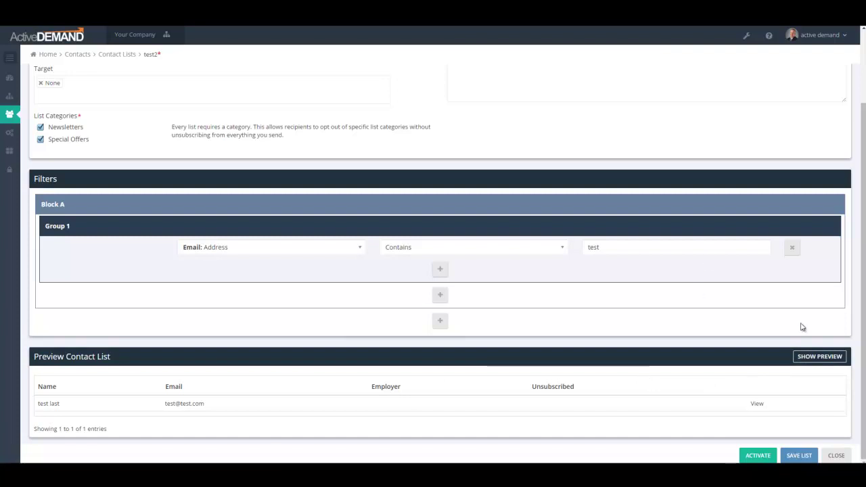
- Activate test2 despite unsaved changes and save it, adding its 1 matching contact
{"action": "left_click", "coordinate": [752, 457]}
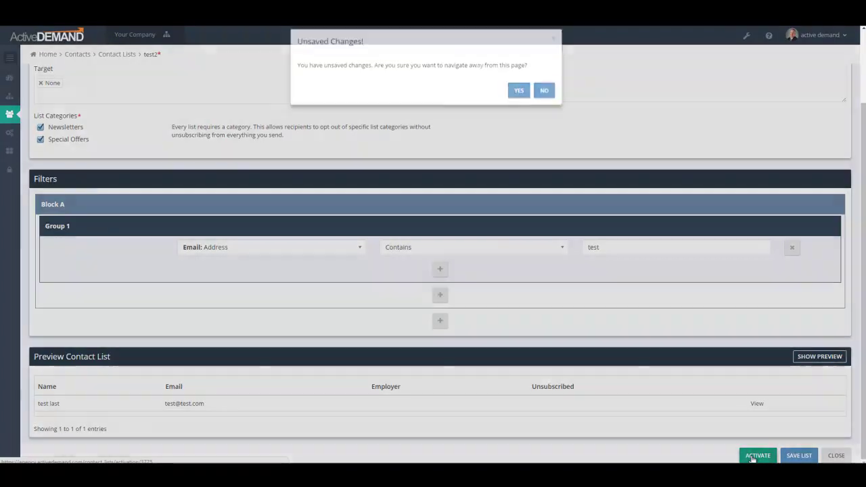
{"action": "left_click", "coordinate": [519, 99]}
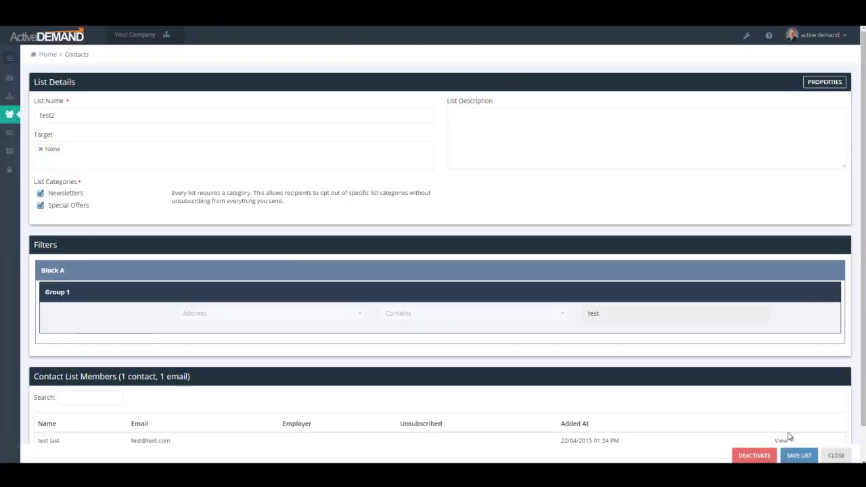
{"action": "left_click", "coordinate": [796, 455]}
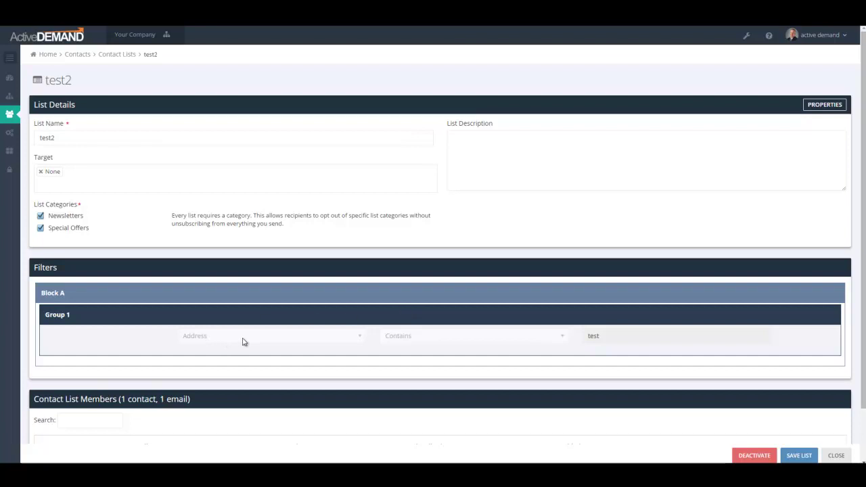
{"action": "scroll", "coordinate": [274, 324], "scroll_direction": "down", "scroll_amount": 1}
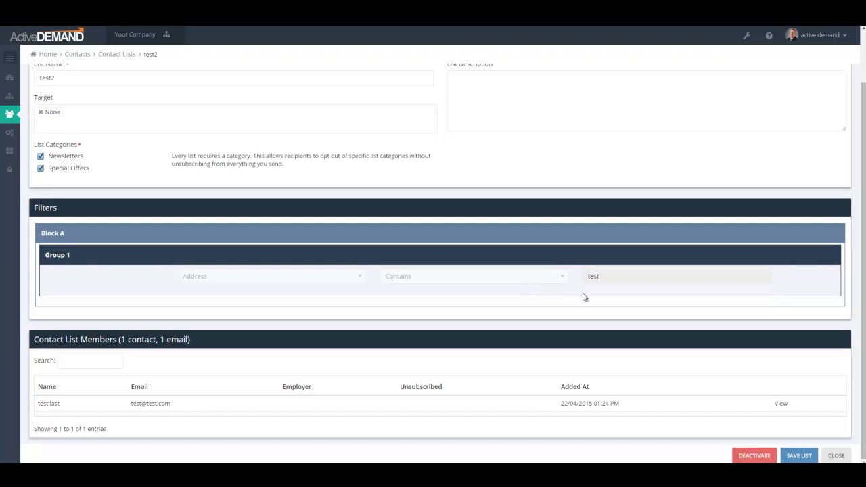
- Close test2 to see it listed as active with 1 contact and 1 email
{"action": "left_click", "coordinate": [831, 456]}
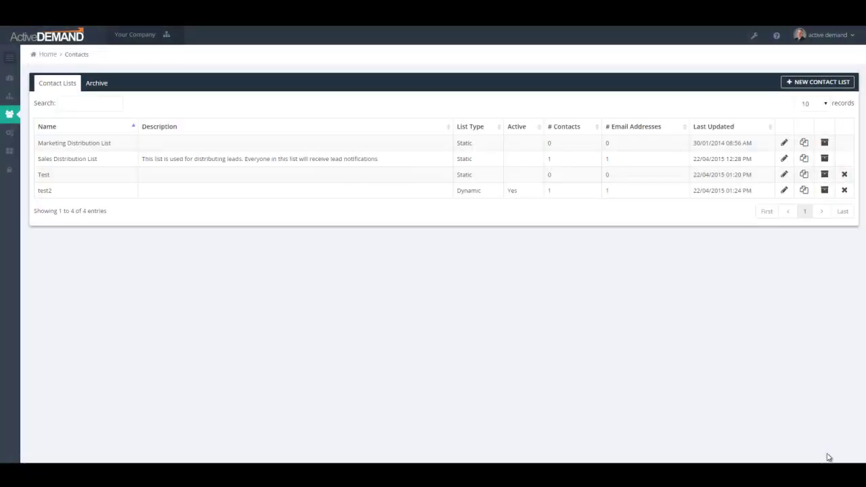